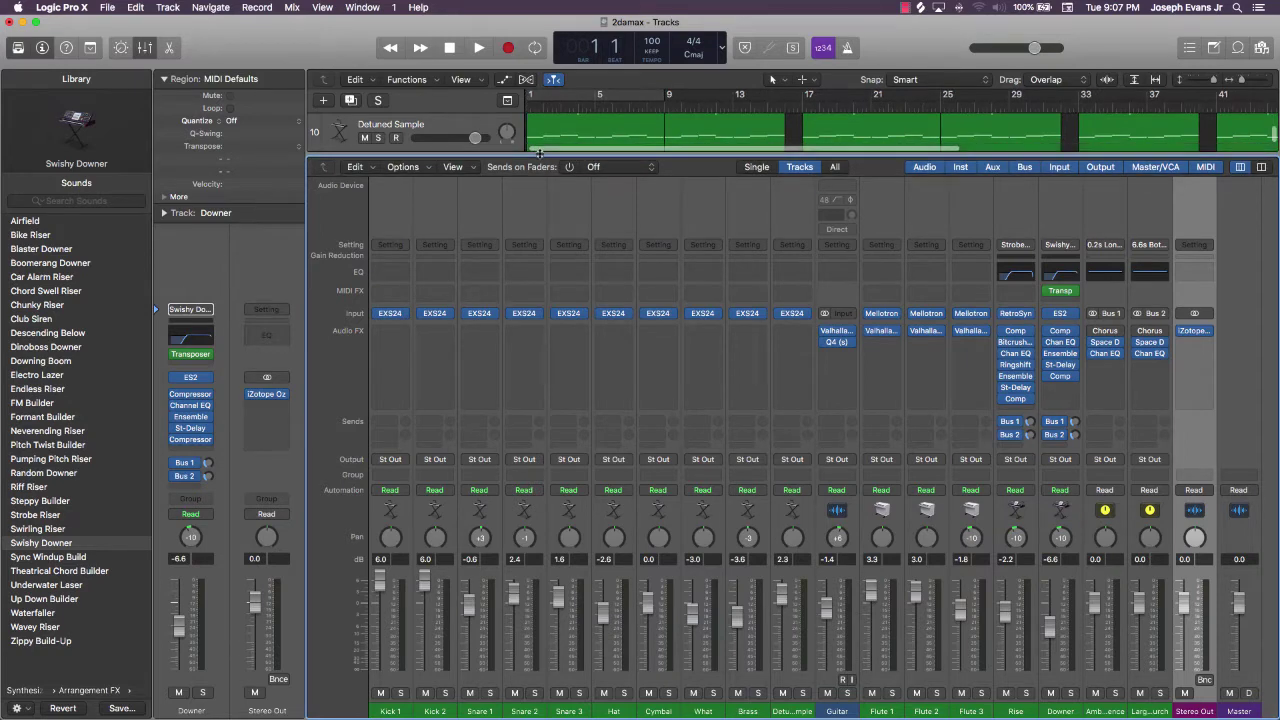
- Drag the Tracks/Mixer divider down to reveal the Guitar and Flute tracks
mouse_move(540, 152)
mouse_down()
mouse_move(565, 300)
mouse_move(540, 265)
mouse_up()
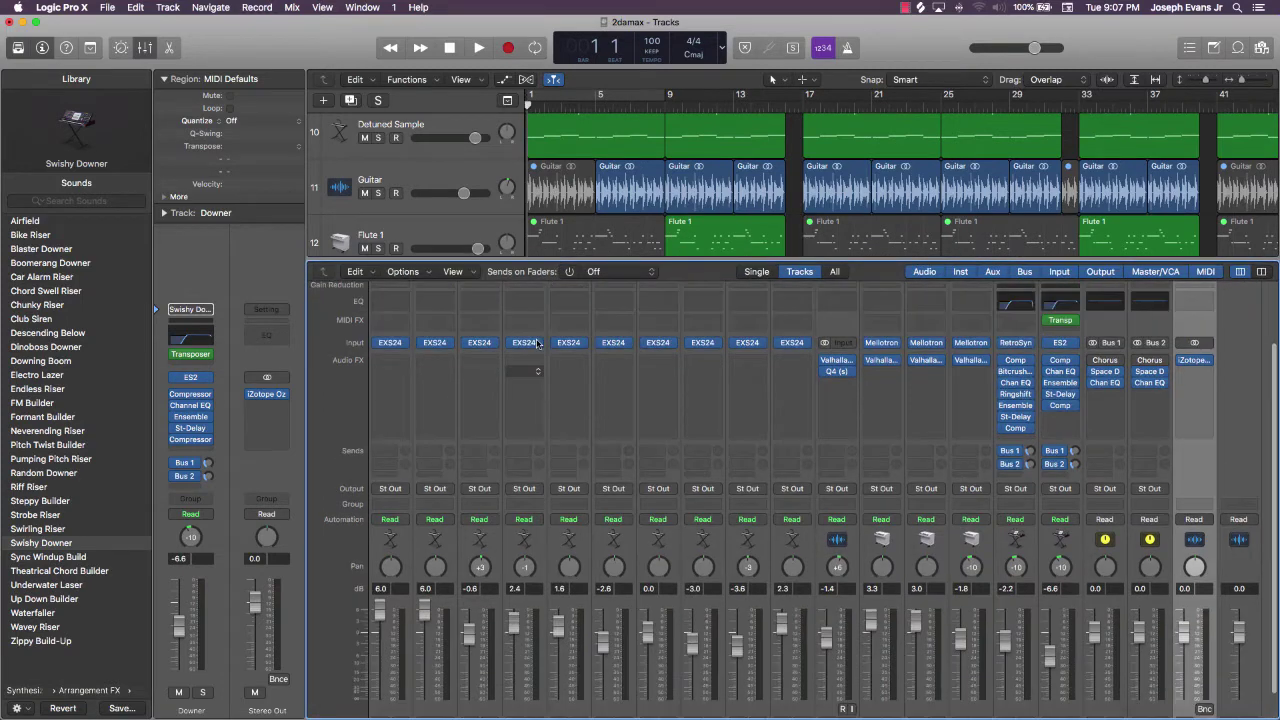
scroll(537, 342, up, 5)
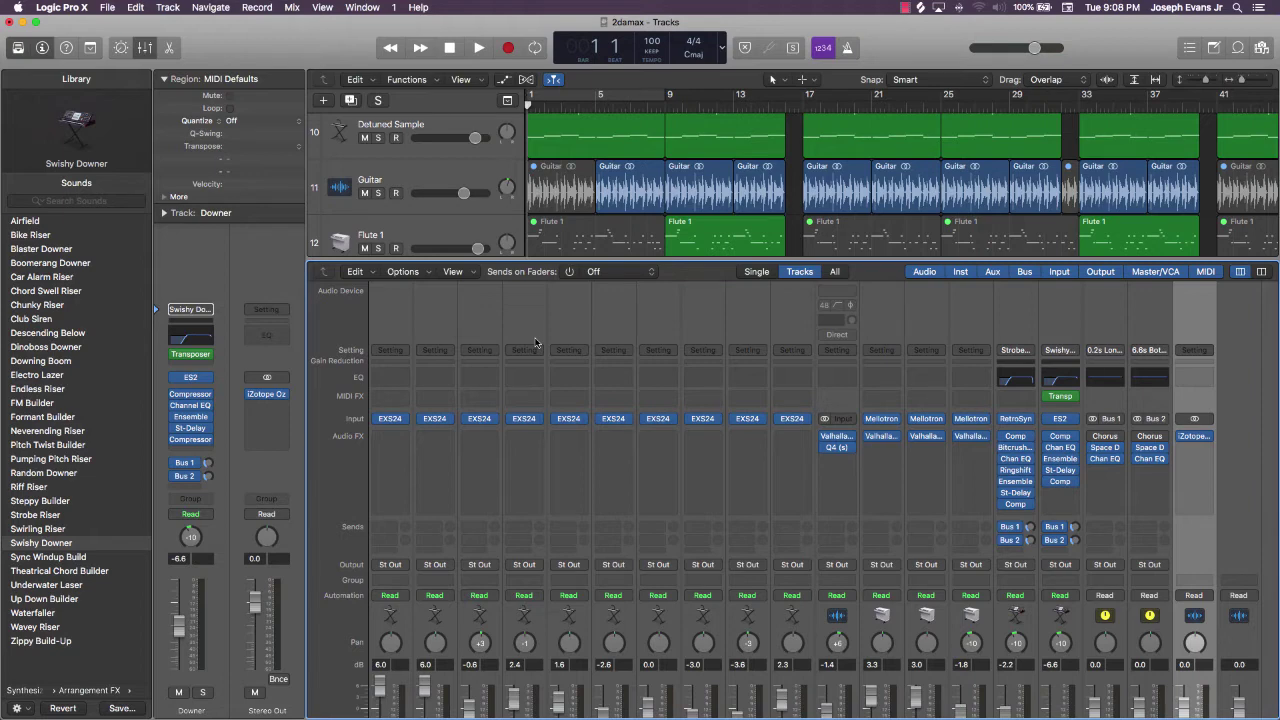
scroll(614, 202, up, 8)
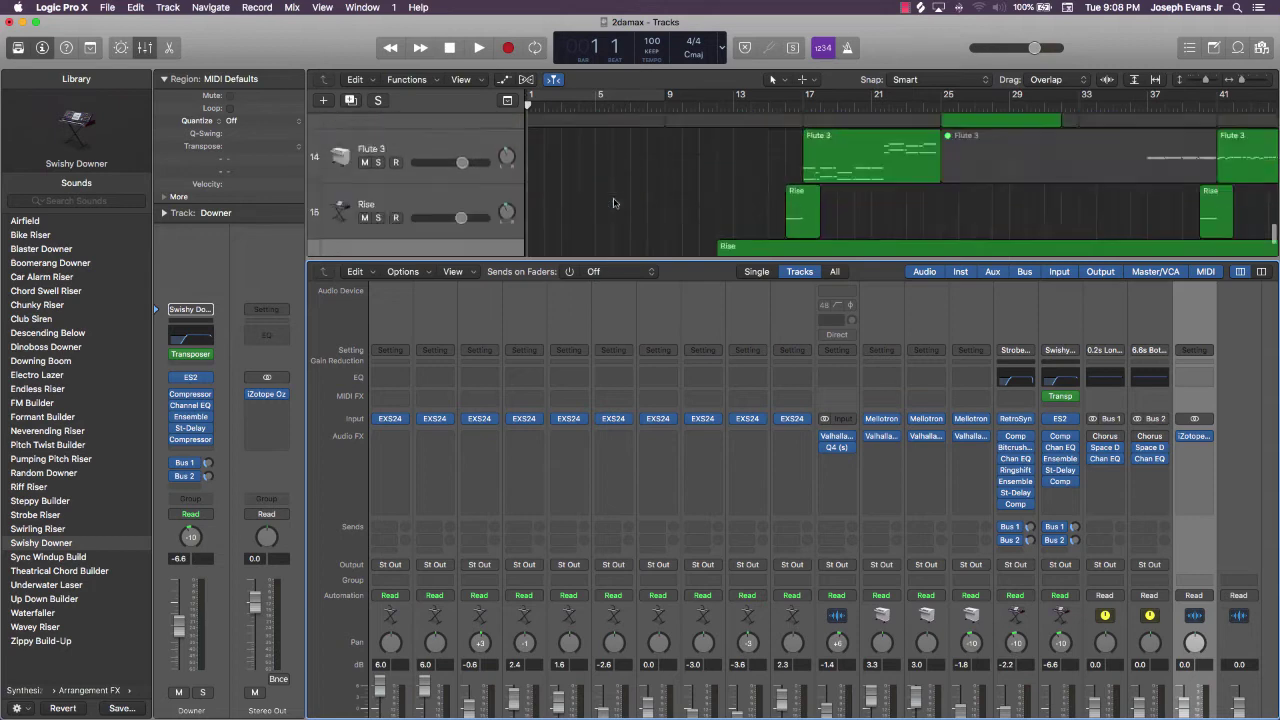
scroll(614, 202, down, 4)
scroll(614, 202, down, 2)
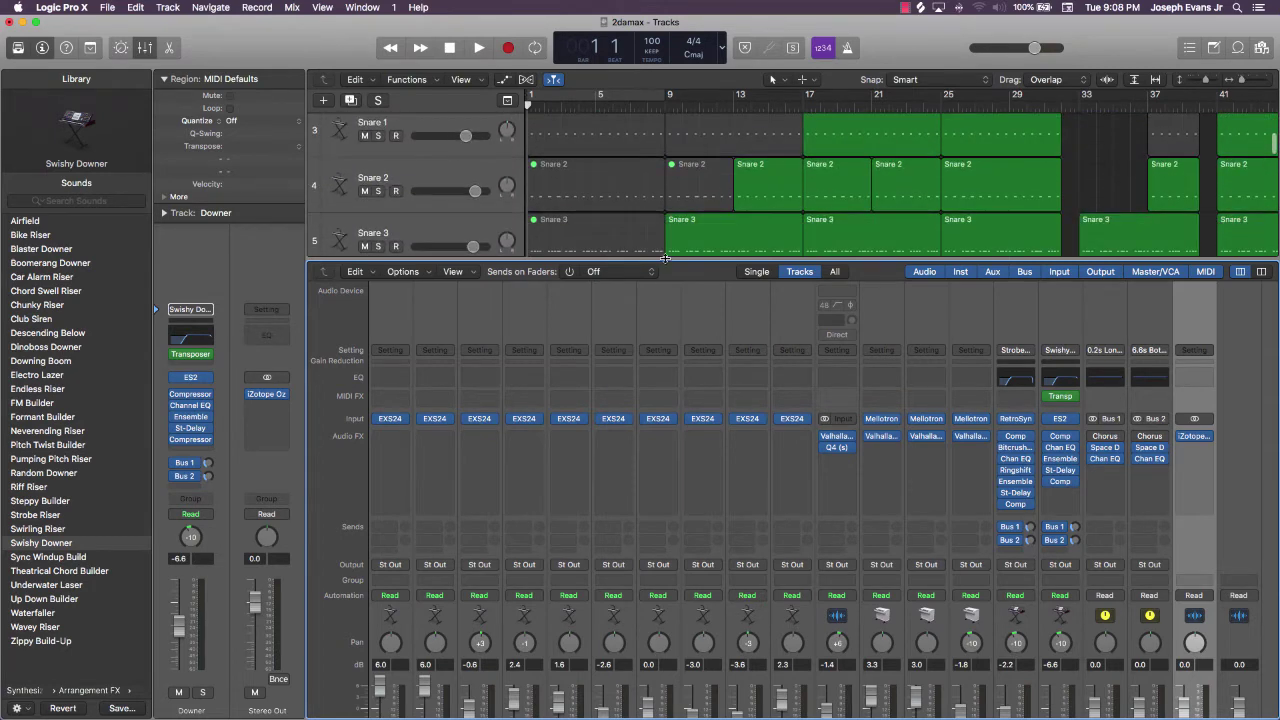
drag(664, 258, 664, 480)
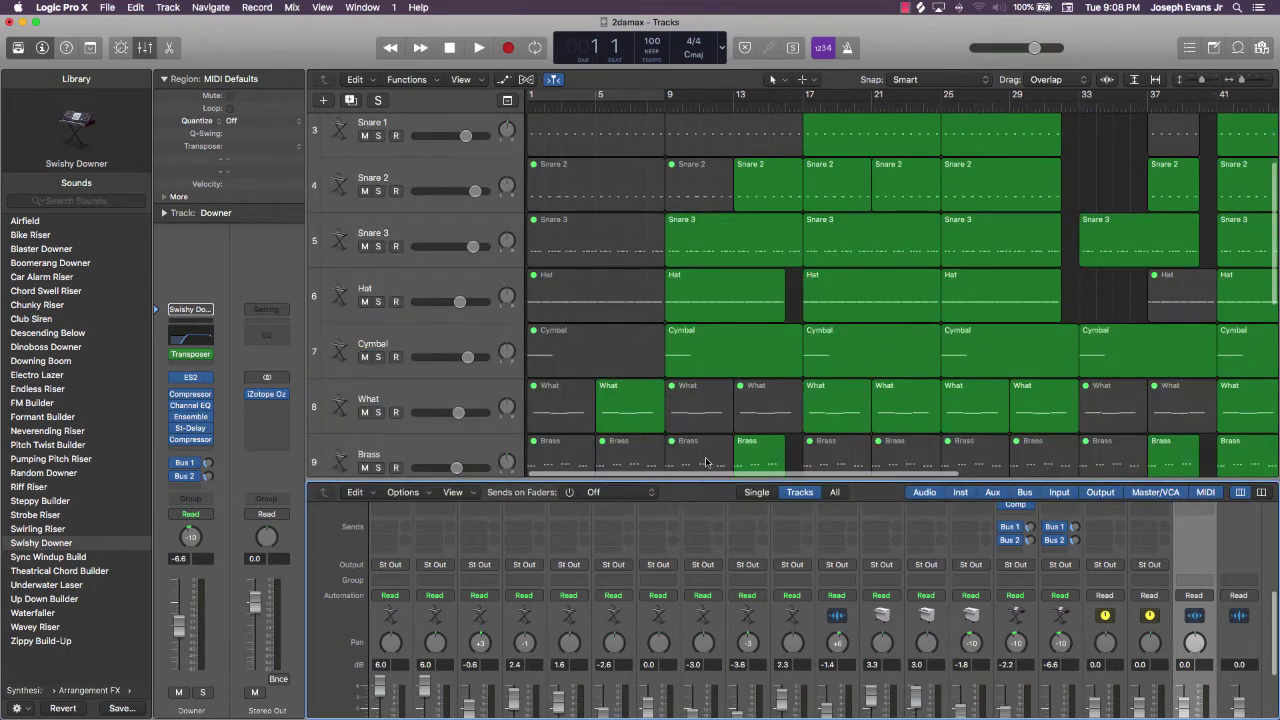
scroll(698, 345, down, 3)
scroll(698, 345, down, 6)
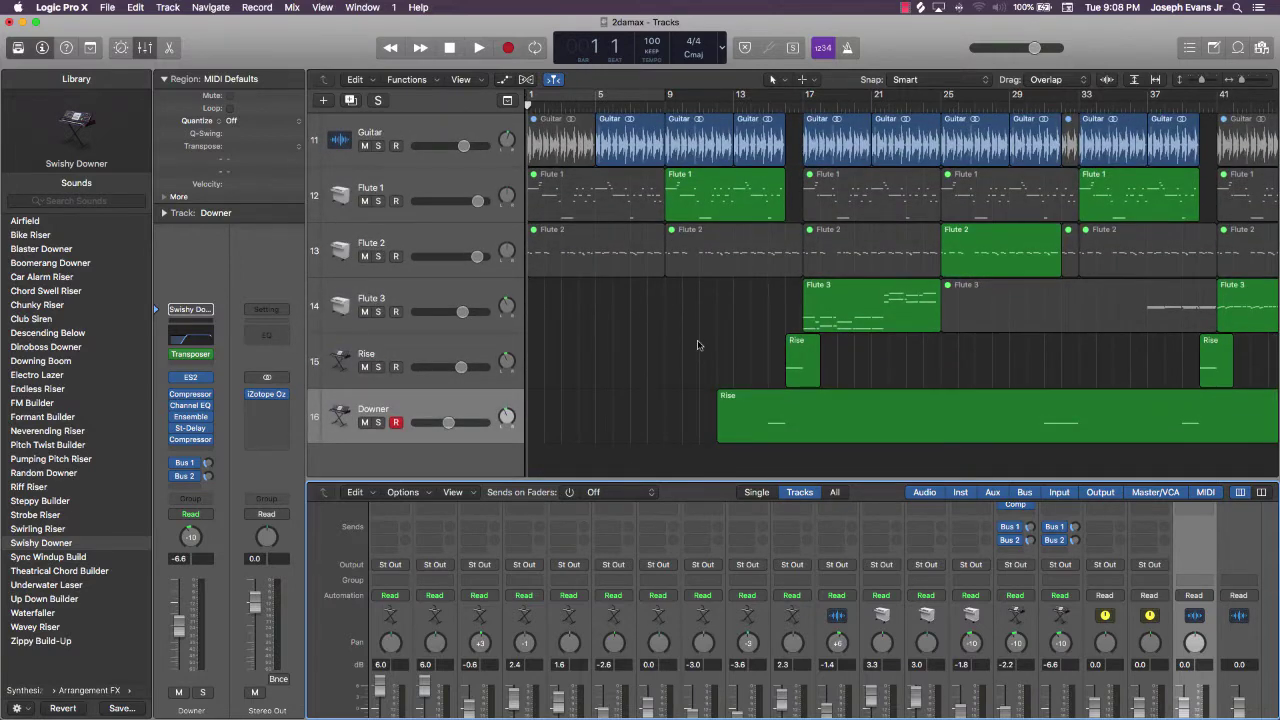